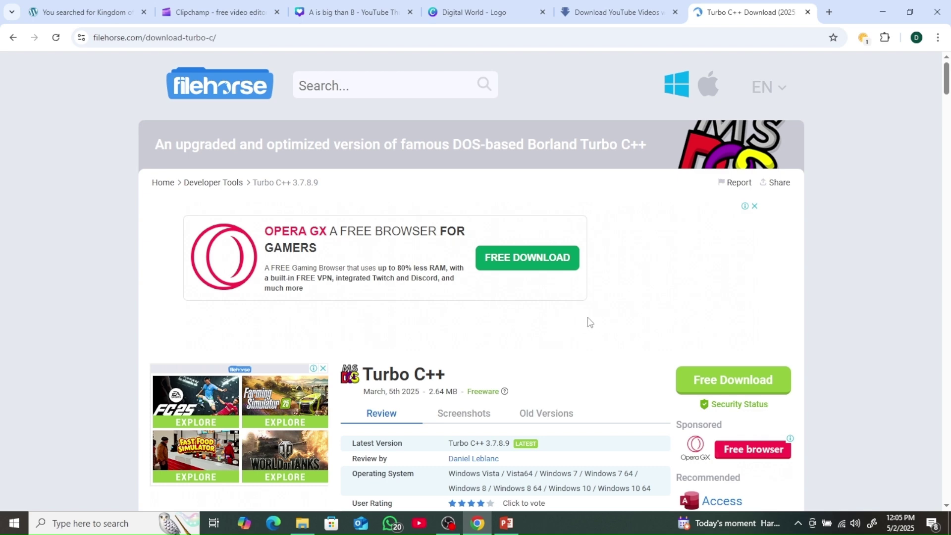
Download the Turbo C++ 3.7.8.9 installer from FileHorse, dismissing the advertisements, and check its progress in the recent downloads
scroll(588, 320, "down", 1)
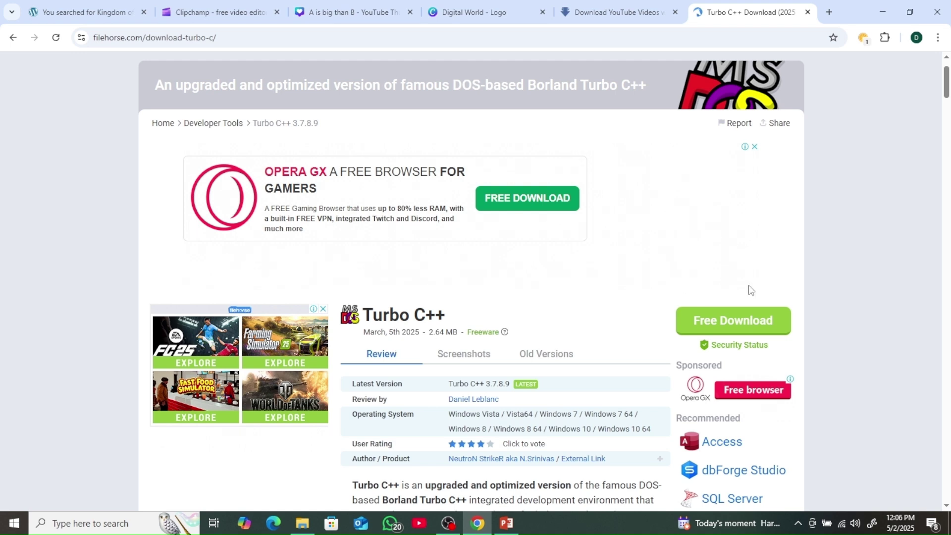
left_click(728, 325)
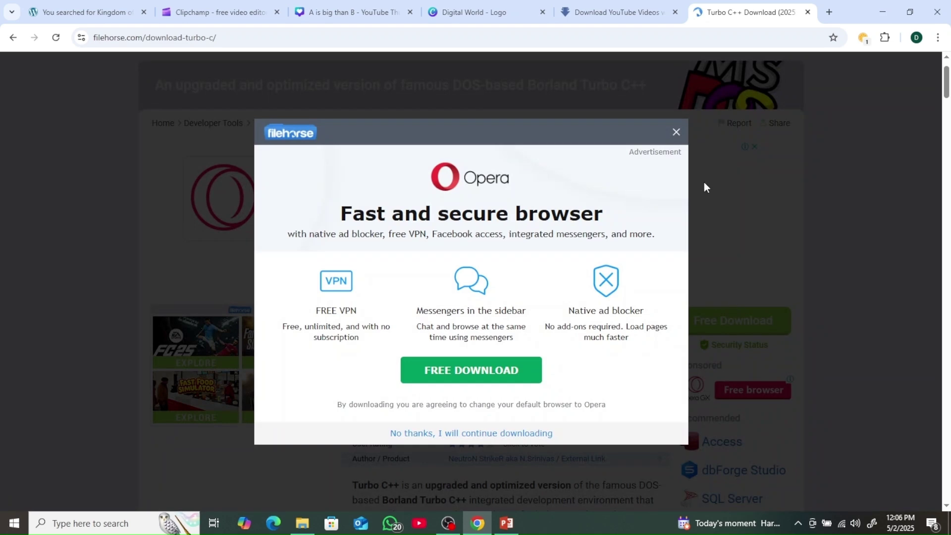
left_click(676, 134)
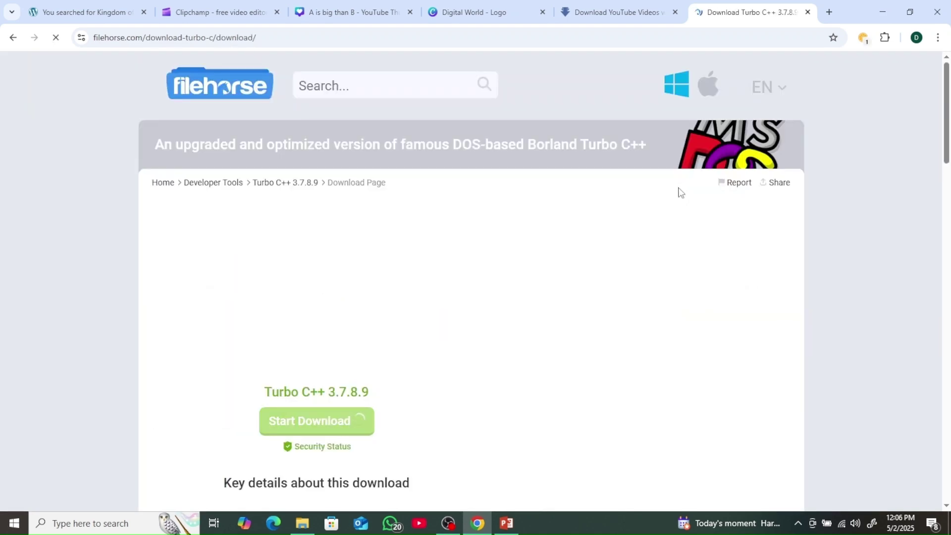
scroll(515, 292, "down", 3)
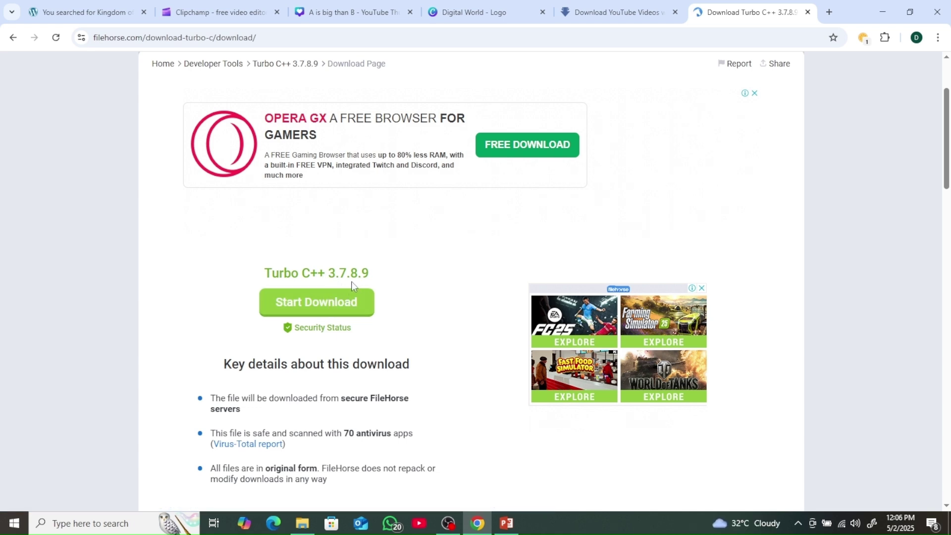
left_click(325, 307)
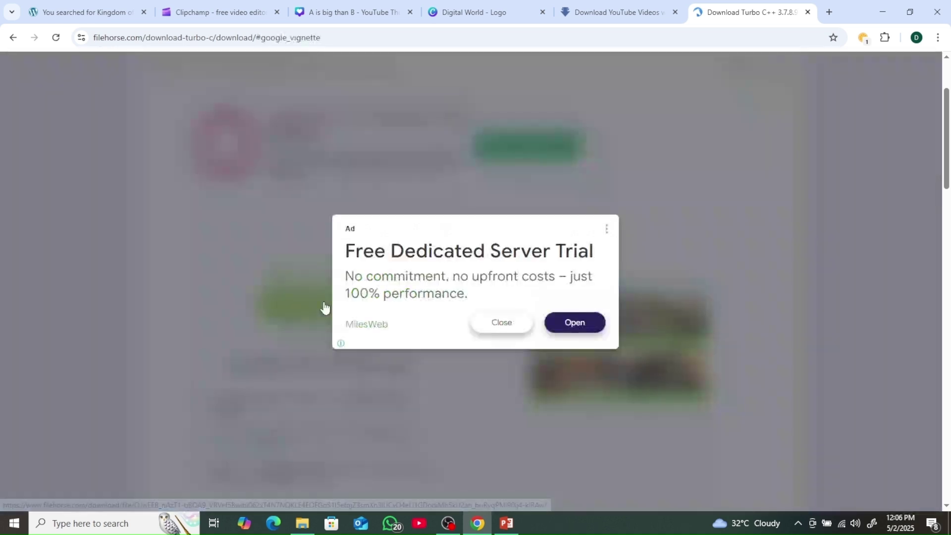
left_click(497, 327)
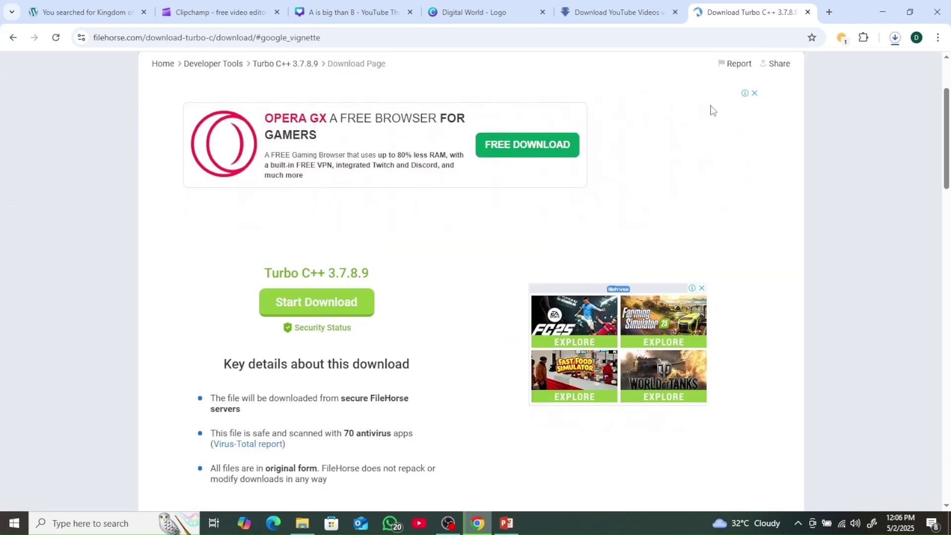
left_click(893, 39)
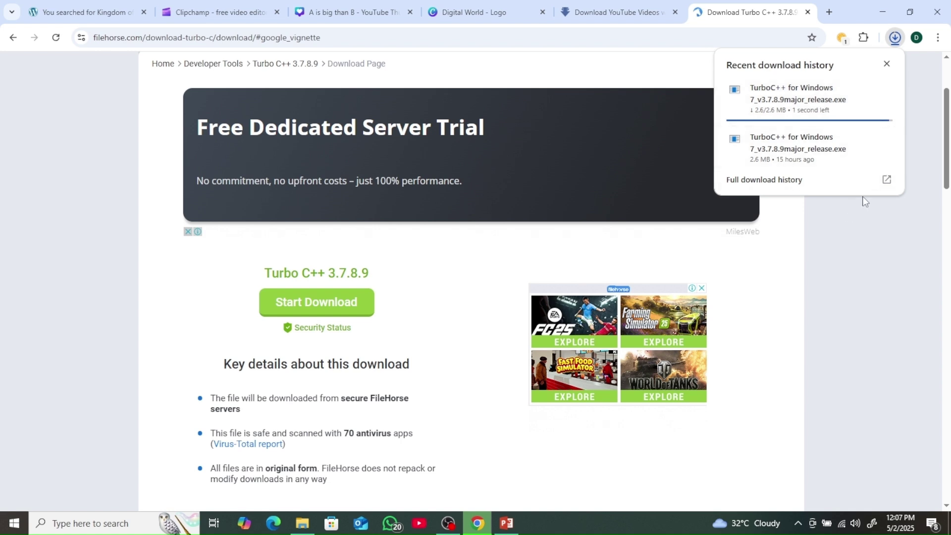
left_click(857, 227)
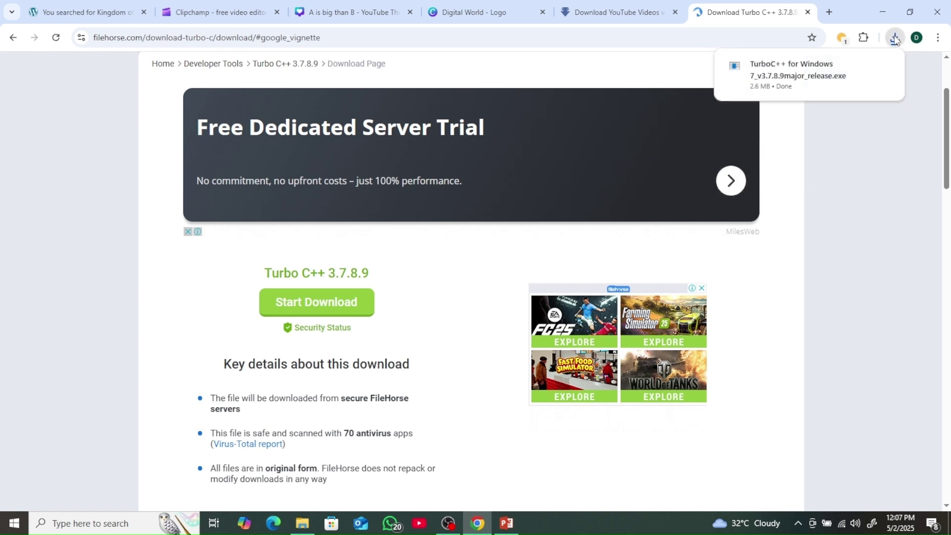
Minimize the browser and the open file window, then open and close This PC to return to the desktop
left_click(880, 11)
left_click(881, 9)
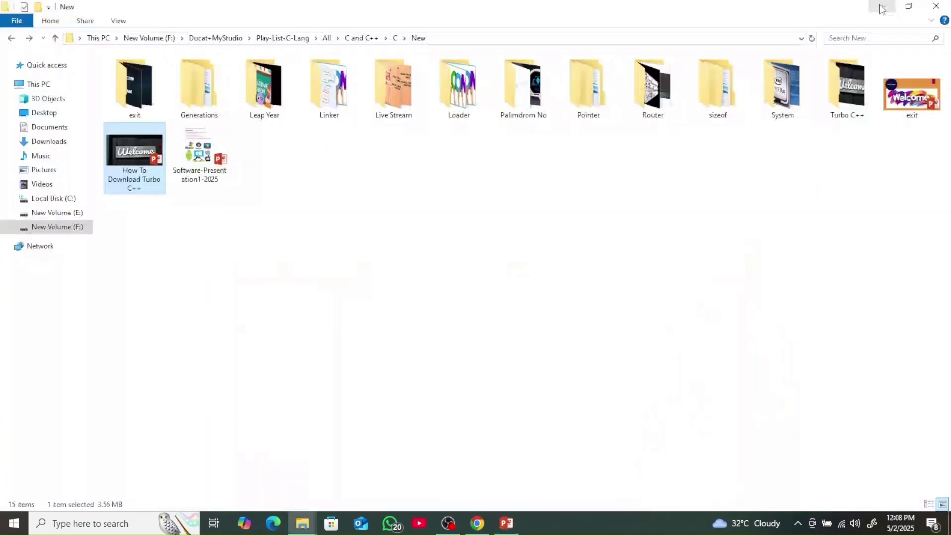
left_click(886, 7)
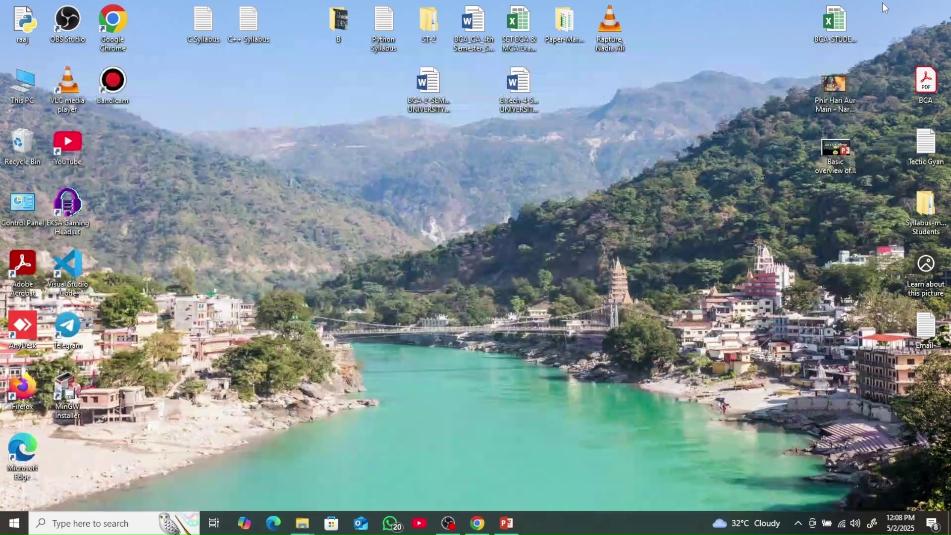
double_click(17, 78)
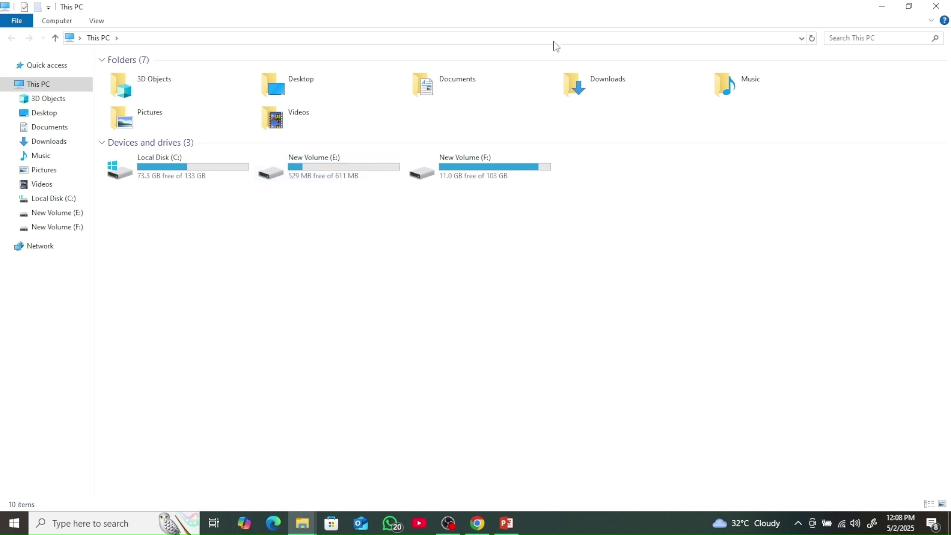
left_click(936, 6)
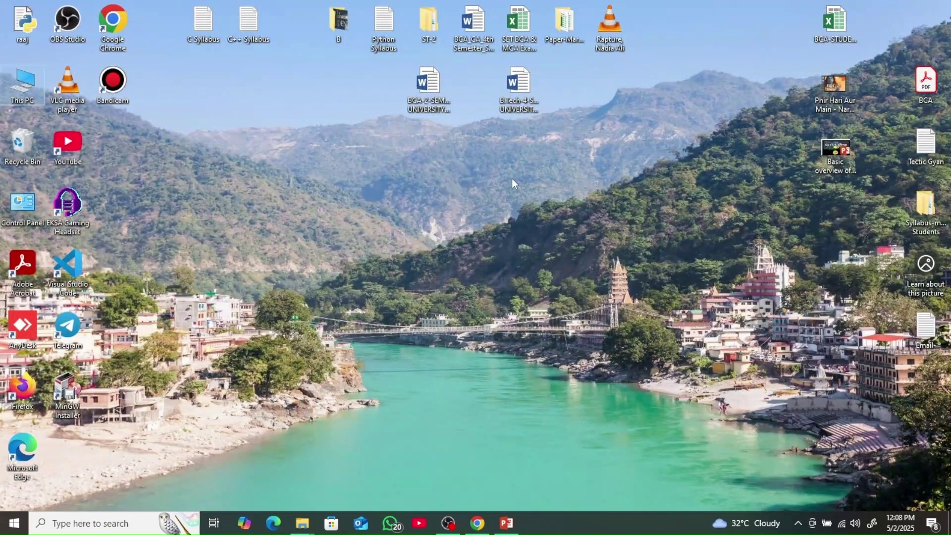
Create a new folder on the desktop with its default name and open it
right_click(534, 165)
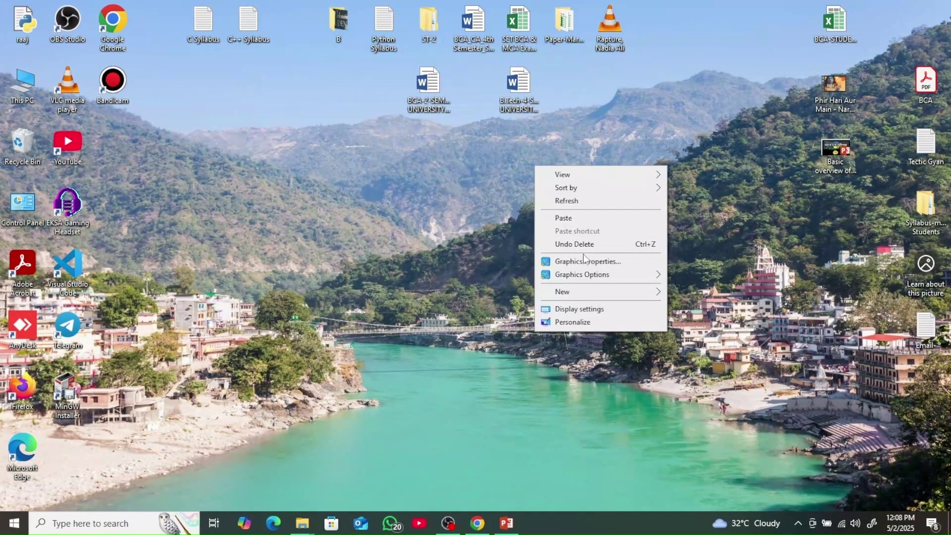
mouse_move(572, 292)
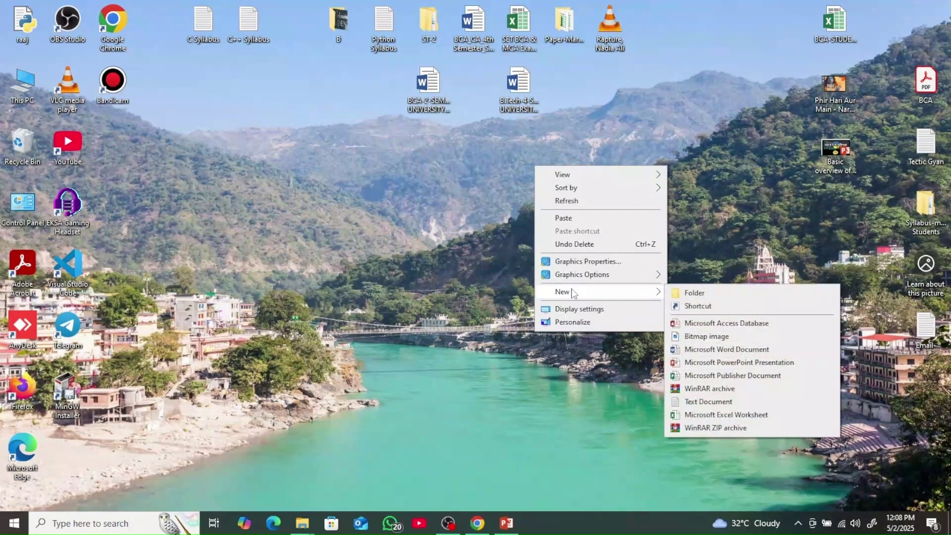
left_click(701, 292)
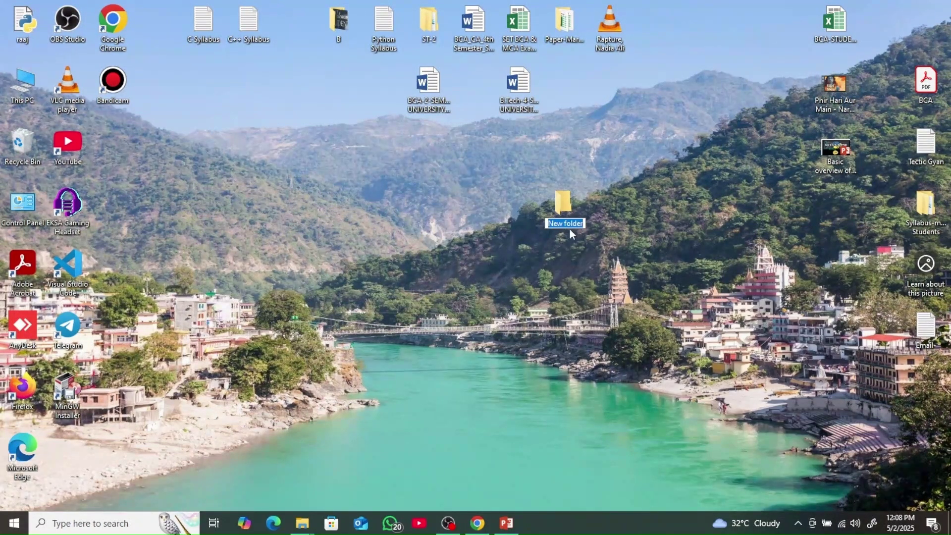
double_click(566, 211)
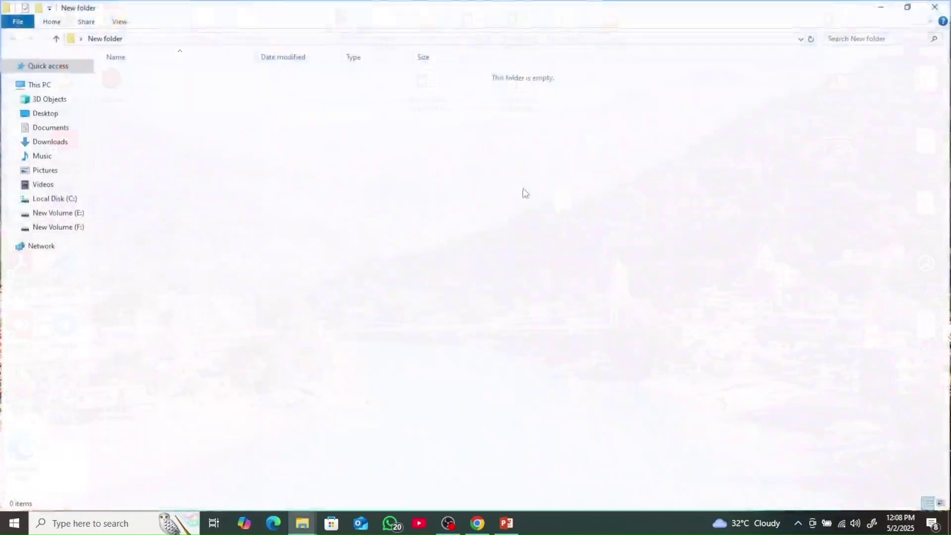
Paste the copied TurboC++ installer into the new folder and display the folder contents as large icons
right_click(523, 189)
left_click(576, 270)
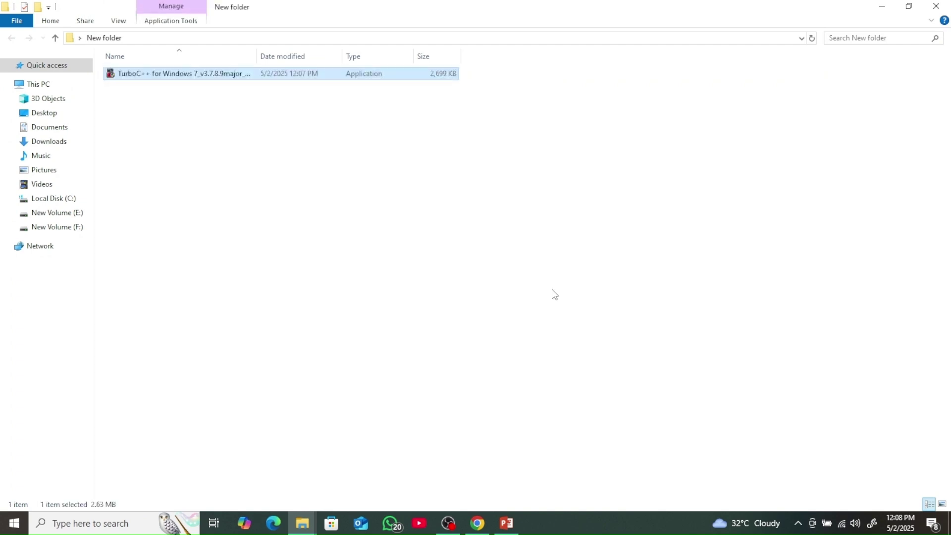
left_click(119, 20)
left_click(193, 37)
left_click(266, 161)
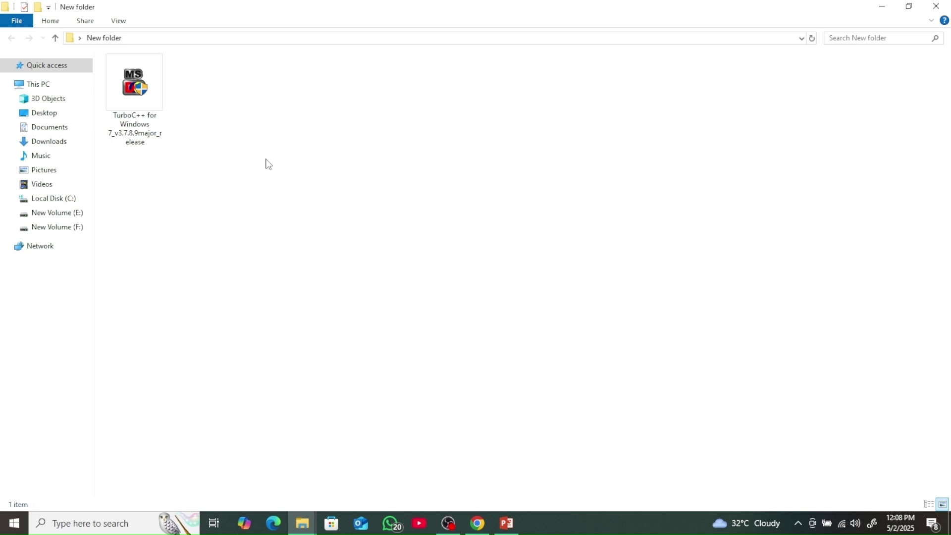
Run the TurboC++ for Windows 7 installer and accept the terms of its license agreement
left_click(140, 90)
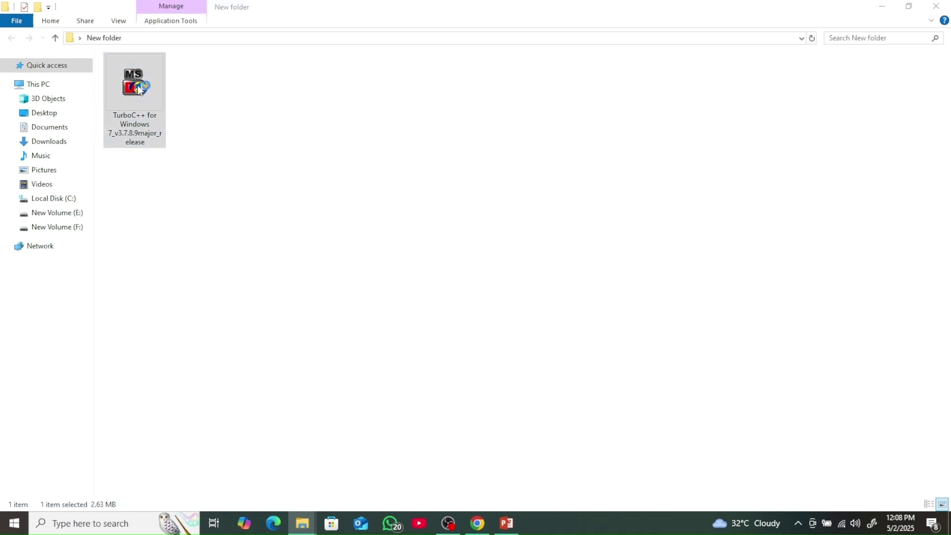
double_click(139, 88)
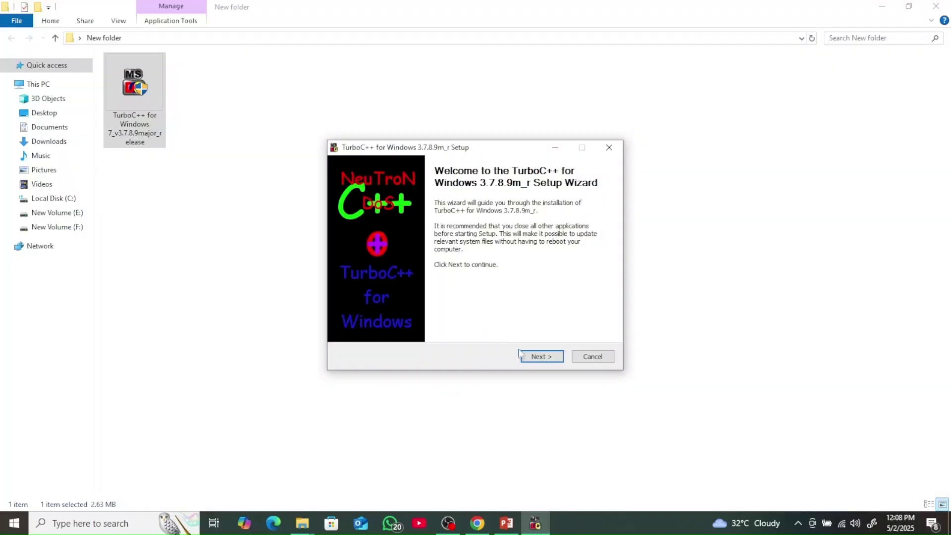
left_click(541, 356)
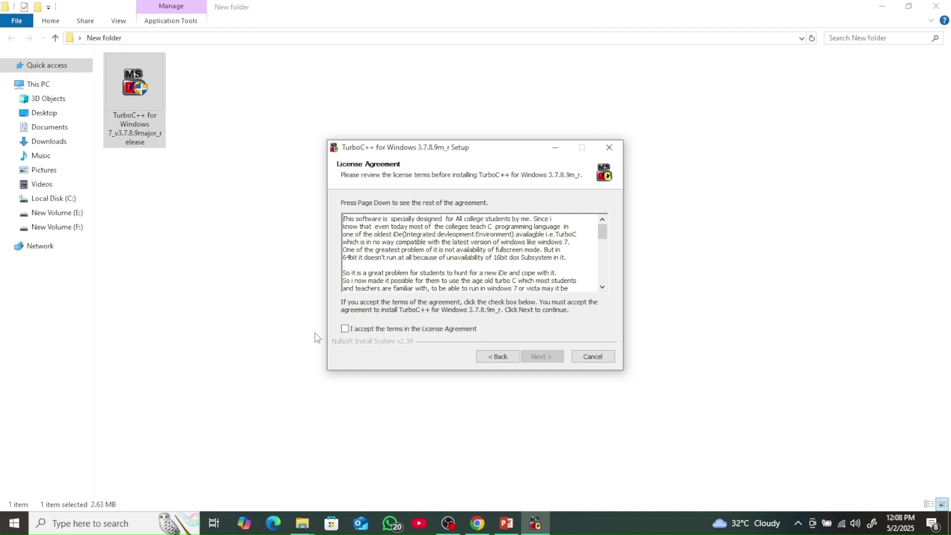
left_click(345, 329)
left_click(541, 356)
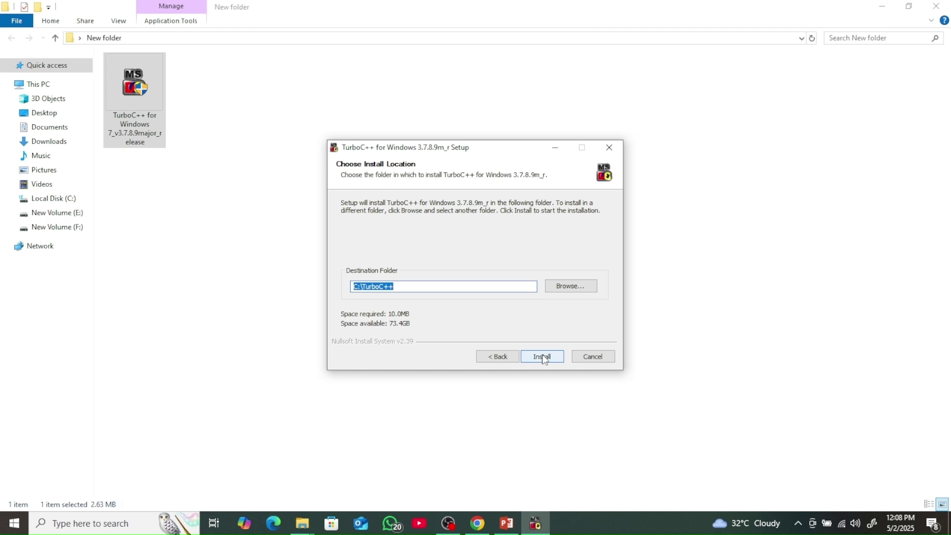
Install TurboC++ into C:\TurboC++ and finish the wizard with Run and Show Readme enabled, opening the readme with Google Chrome
left_click(542, 356)
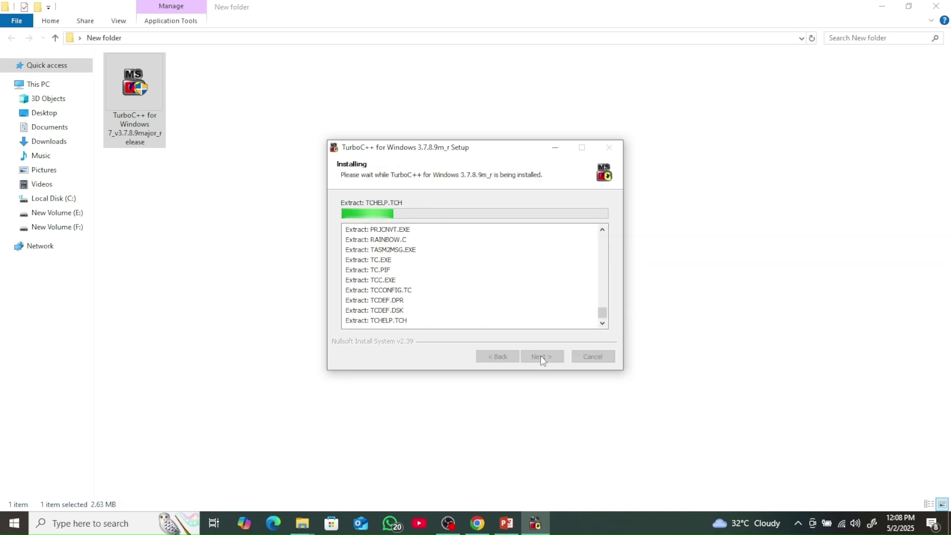
left_click(540, 355)
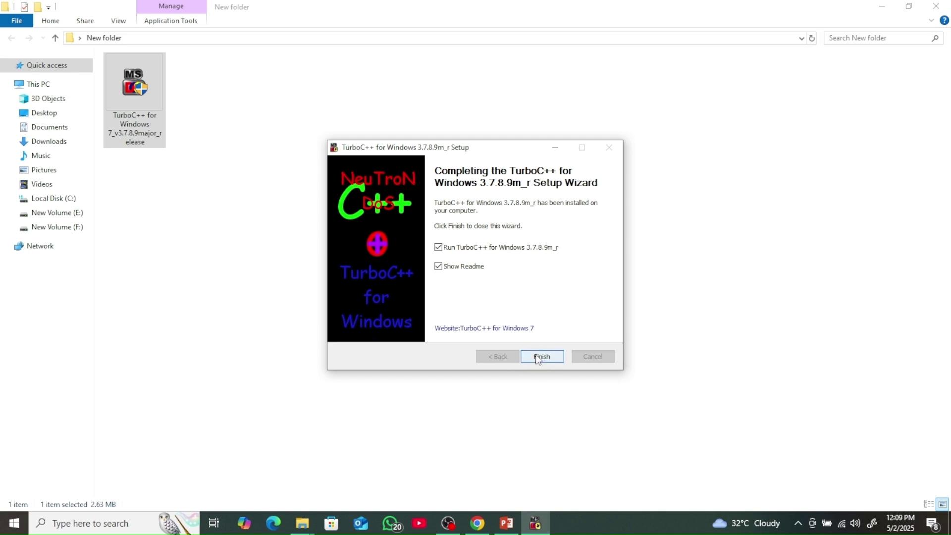
left_click(536, 358)
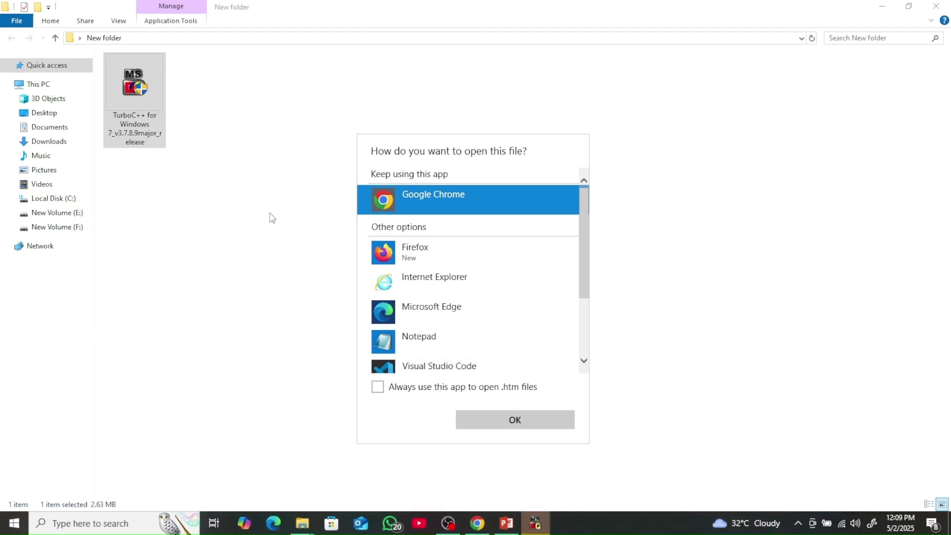
left_click(543, 422)
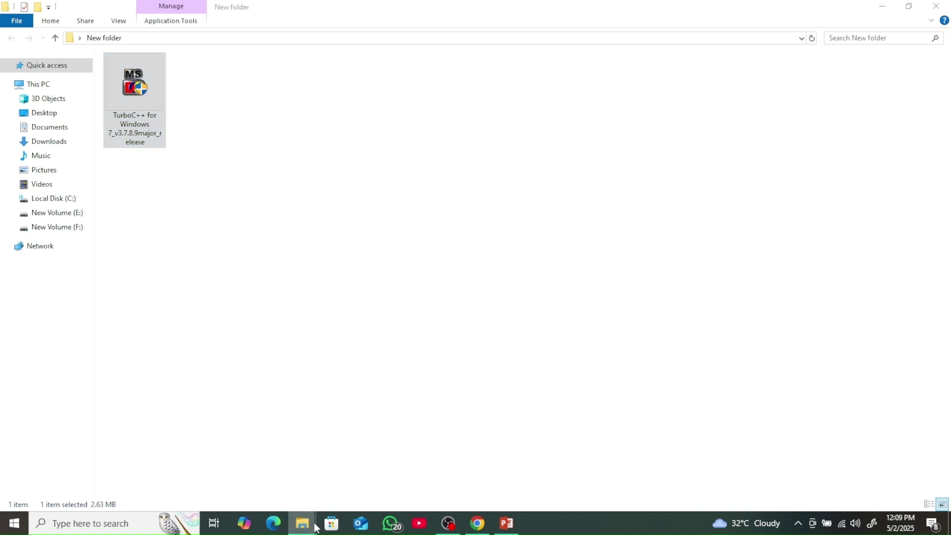
Move the TurboC++ shortcut to an empty area in the upper middle of the desktop and launch the program from it
left_click(881, 6)
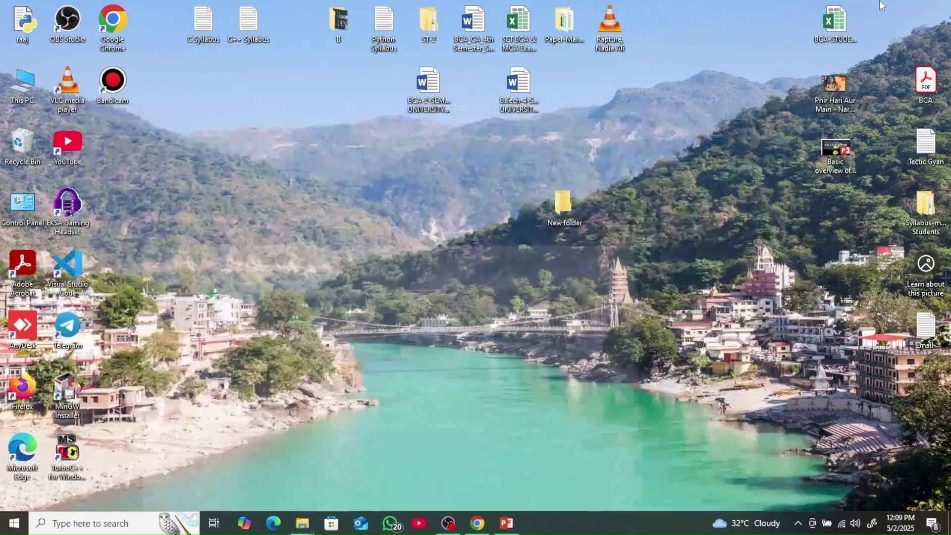
left_click_drag(73, 454, 358, 173)
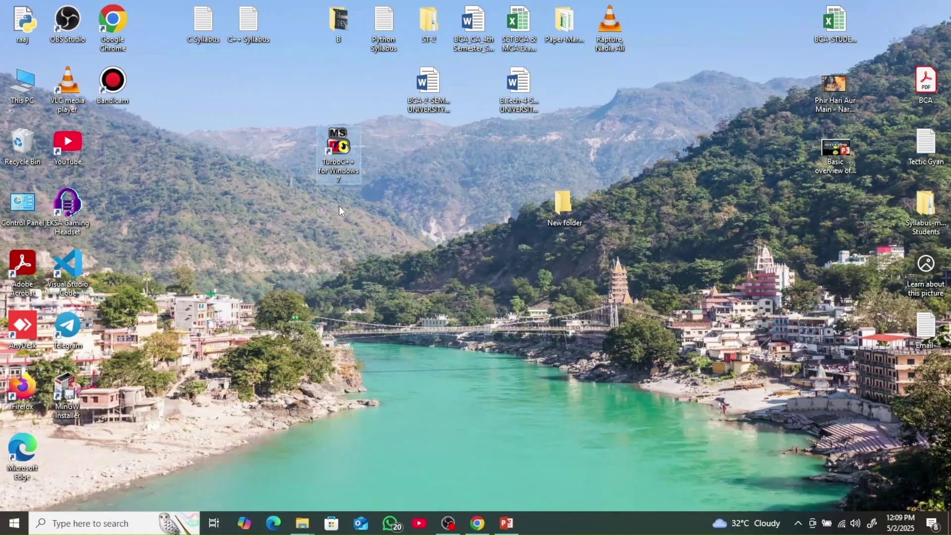
double_click(350, 144)
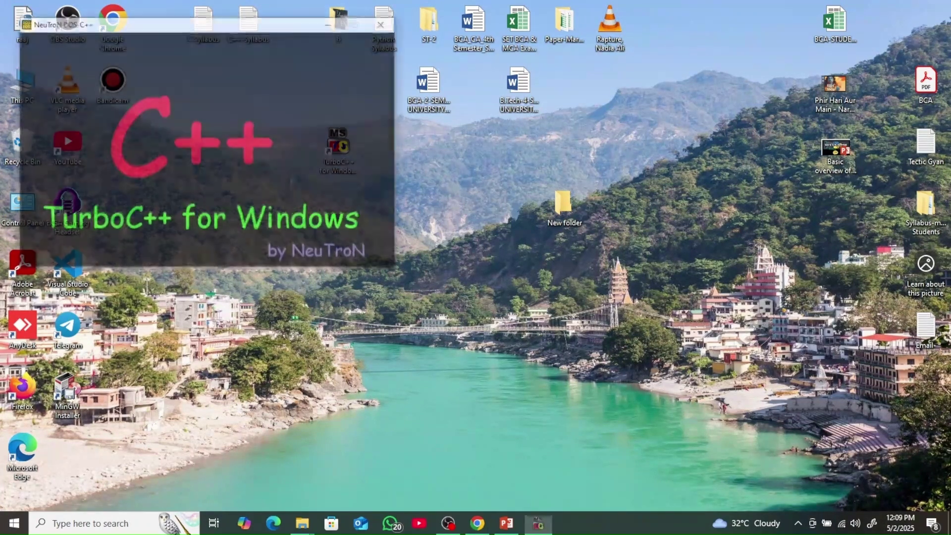